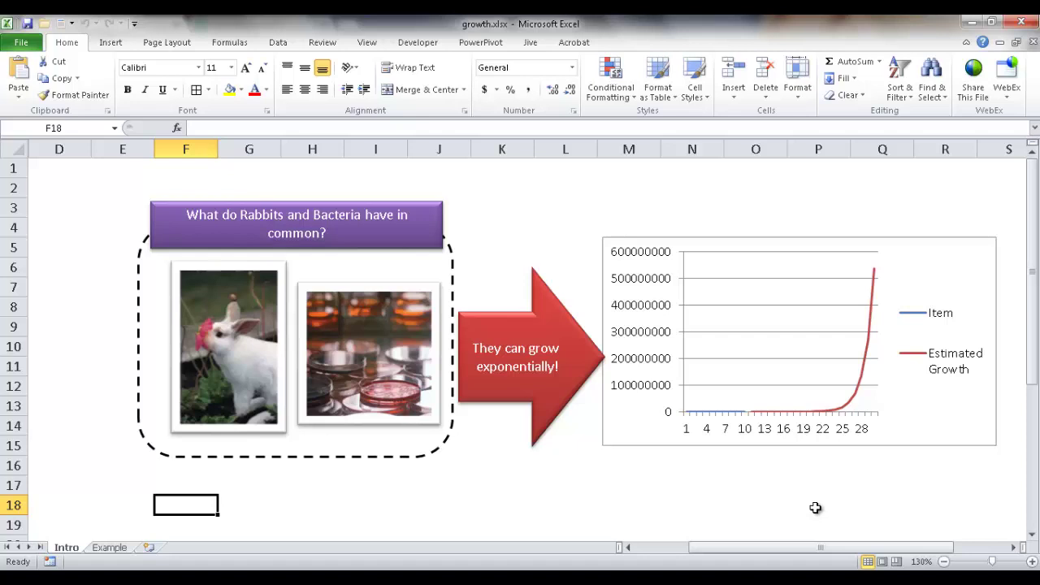
key("Right")
key("Right")
key("Right")
key("Right")
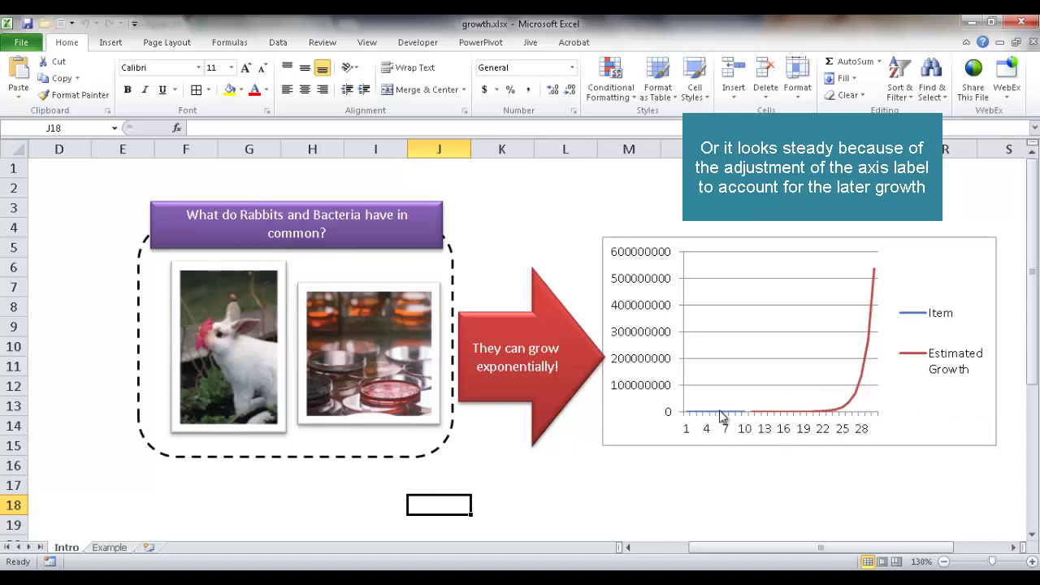
mouse_move(835, 413)
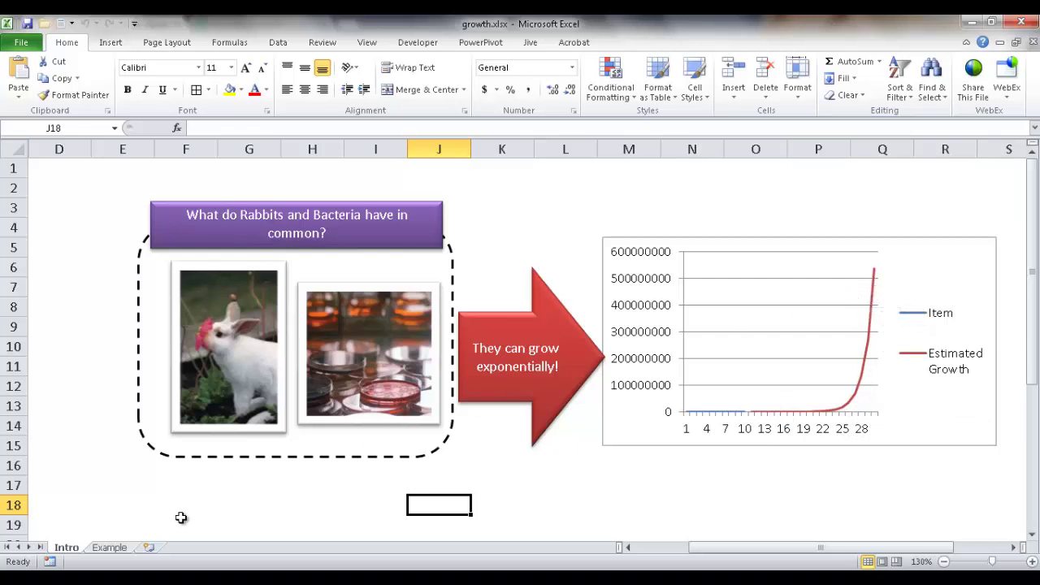
- Open the Example sheet and examine the period counts and the formulas behind the Item values in B2:B11
left_click(114, 547)
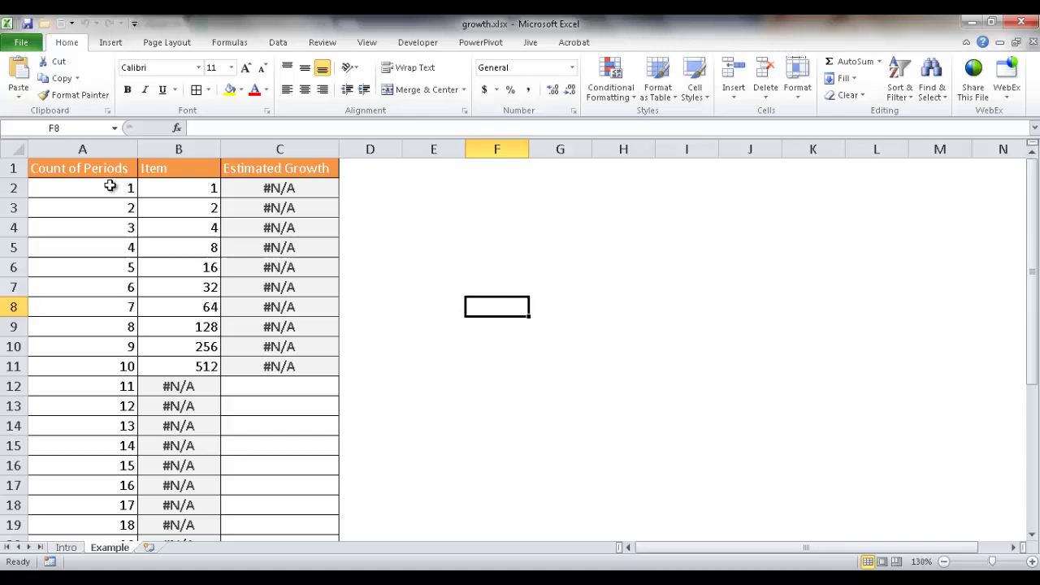
left_click(187, 190)
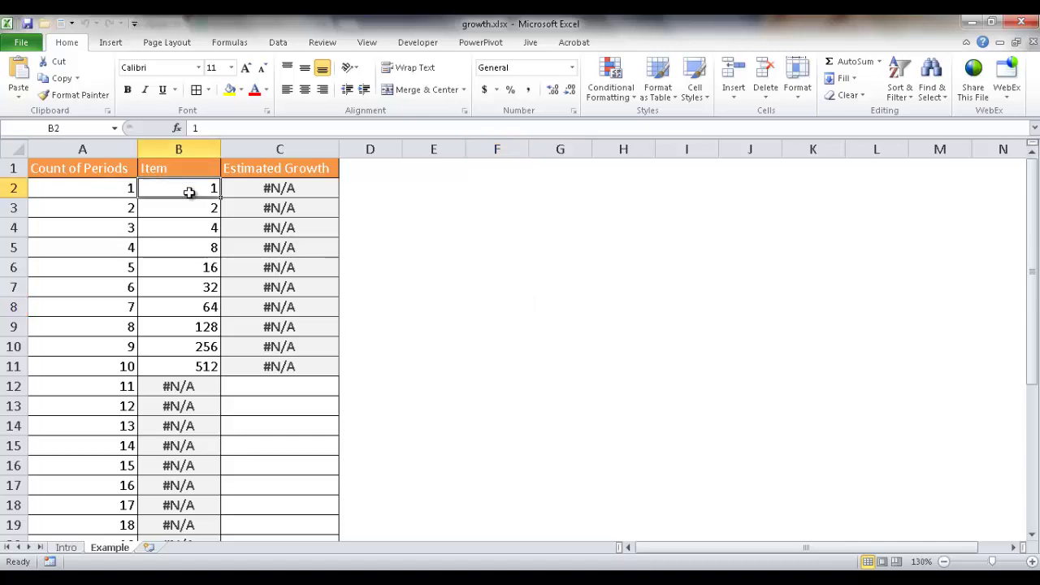
left_click(194, 210)
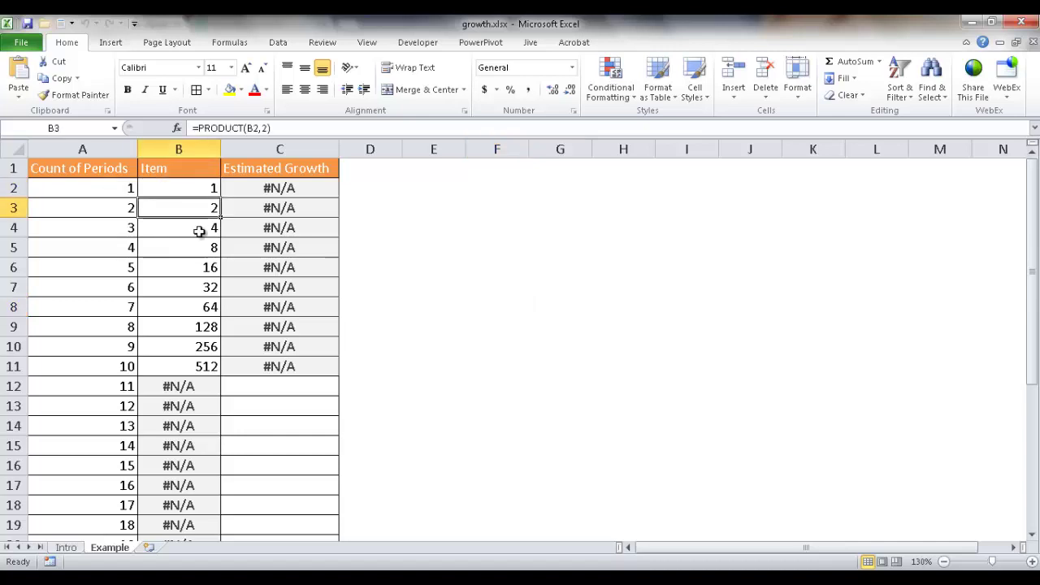
left_click(204, 228)
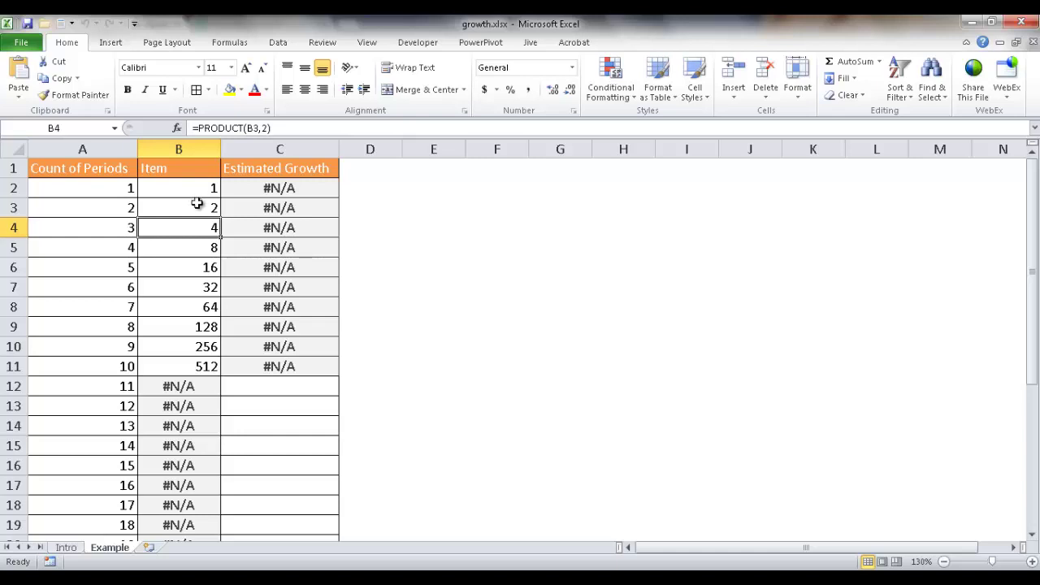
left_click(197, 248)
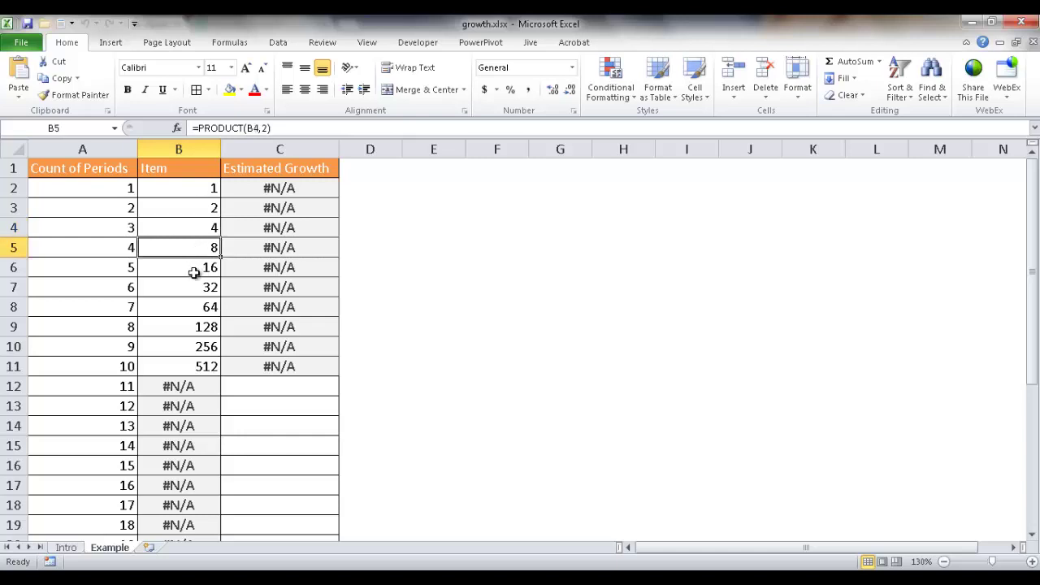
left_click(197, 269)
left_click(186, 208)
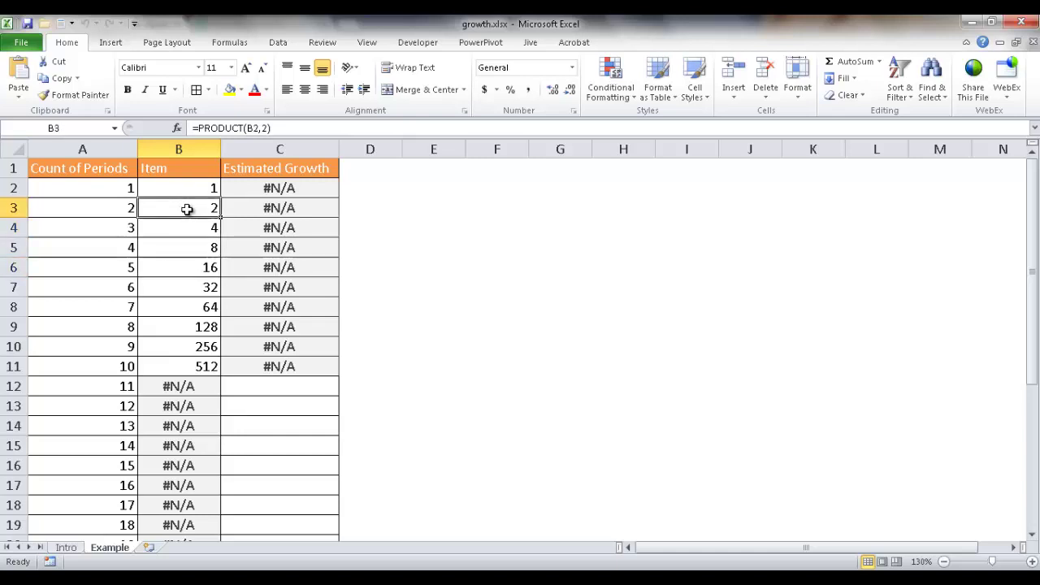
left_click(188, 224)
left_click(191, 246)
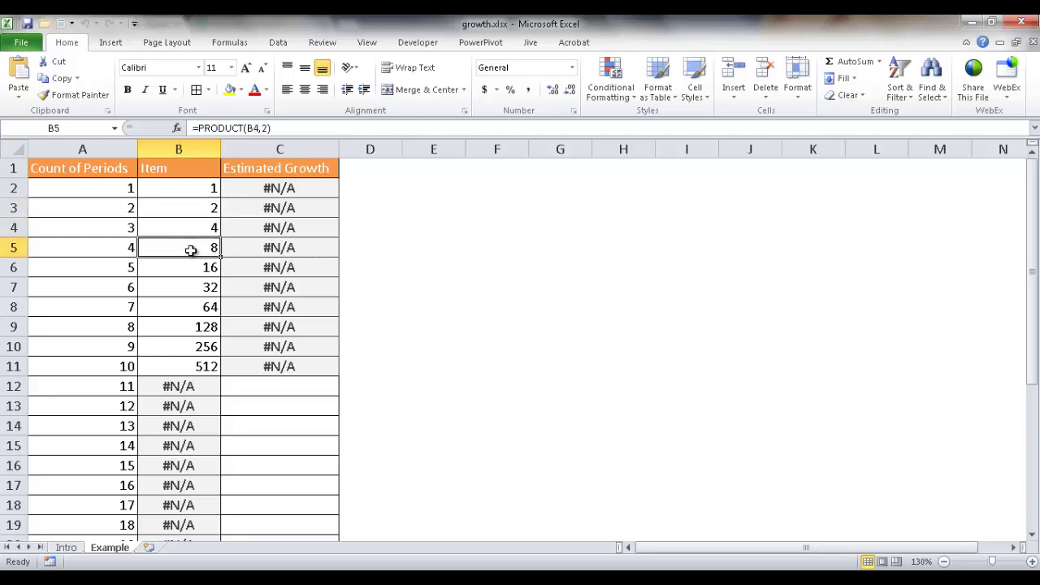
left_click(192, 265)
left_click(191, 365)
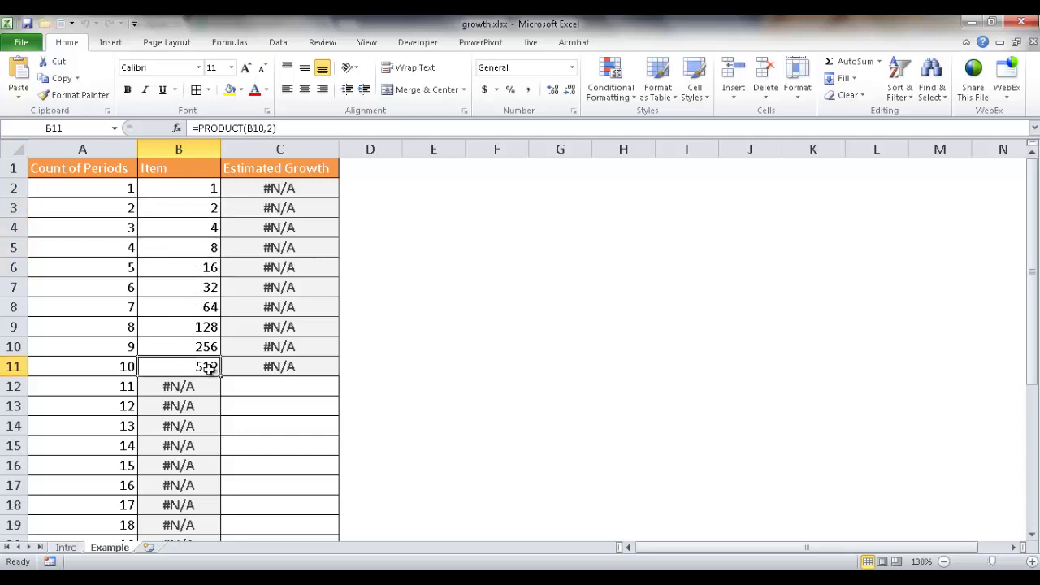
left_click(126, 387)
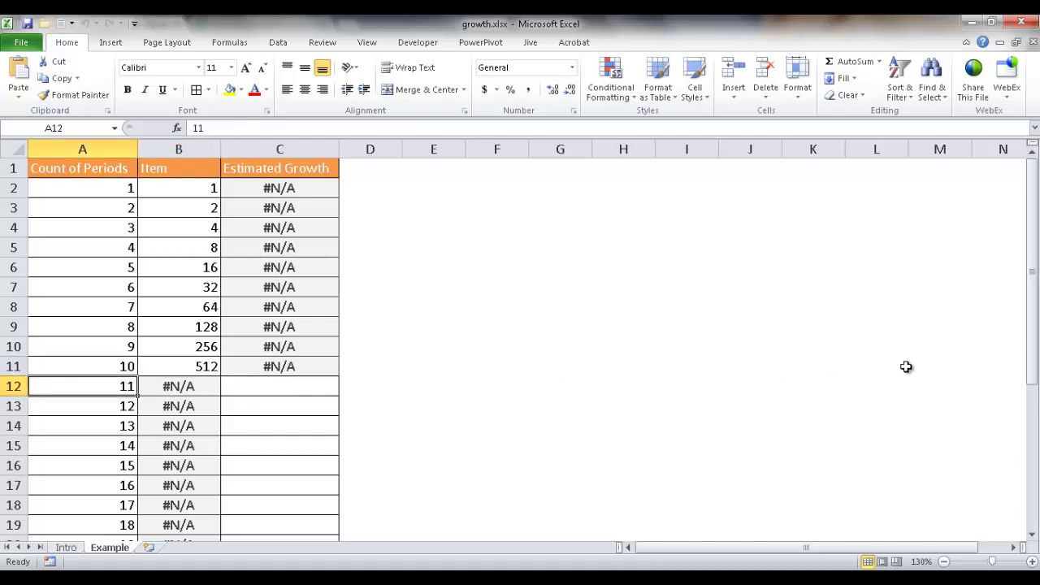
- Select C12:C31 in the Estimated Growth column and start a GROWTH formula with B2:B11 as the known y's
left_click(292, 389)
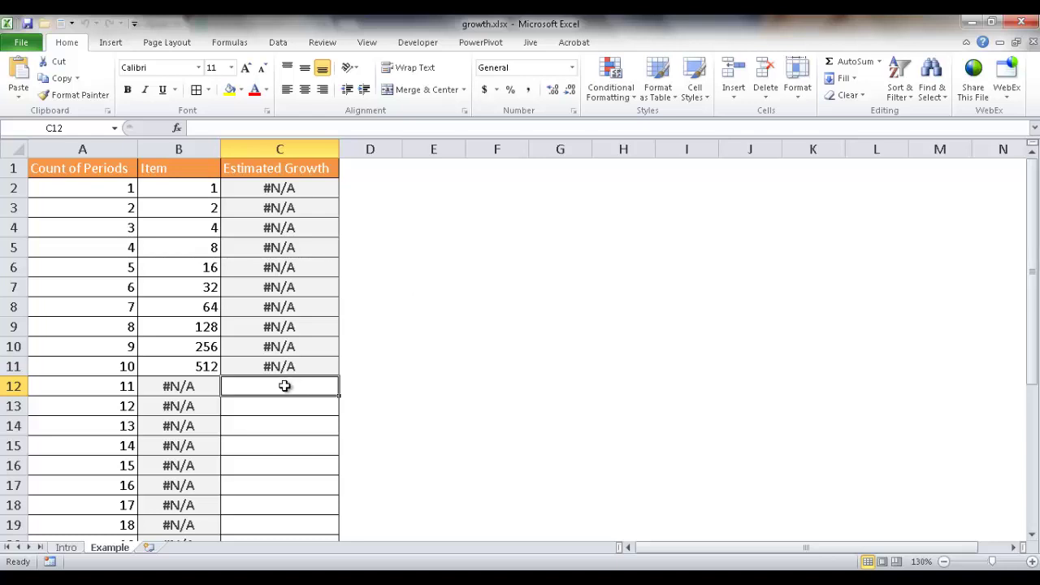
left_click_drag(284, 386, 282, 502)
left_click_drag(1036, 461, 1035, 452)
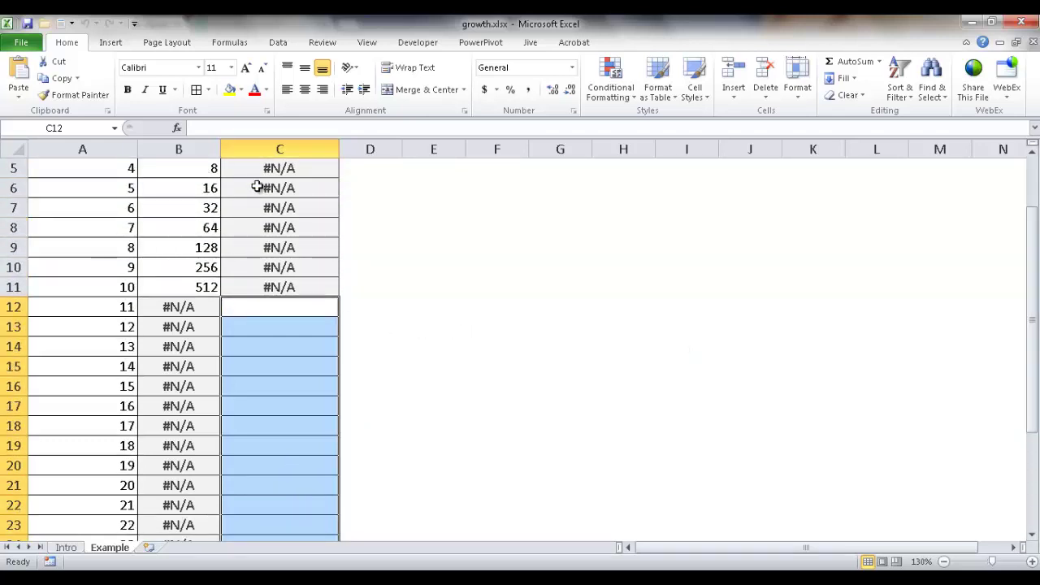
type("=gro")
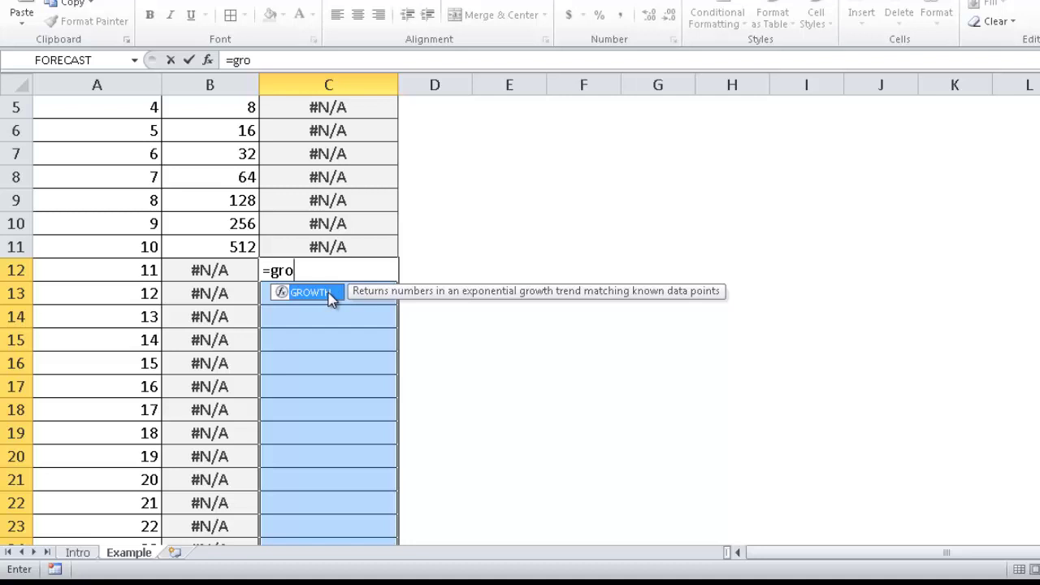
double_click(330, 294)
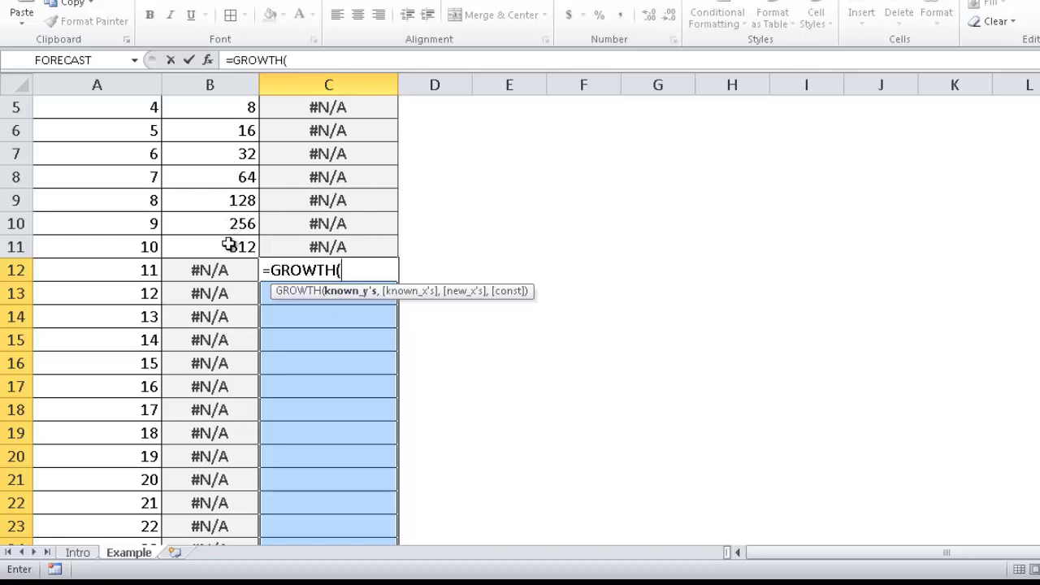
left_click_drag(229, 245, 237, 131)
type(",")
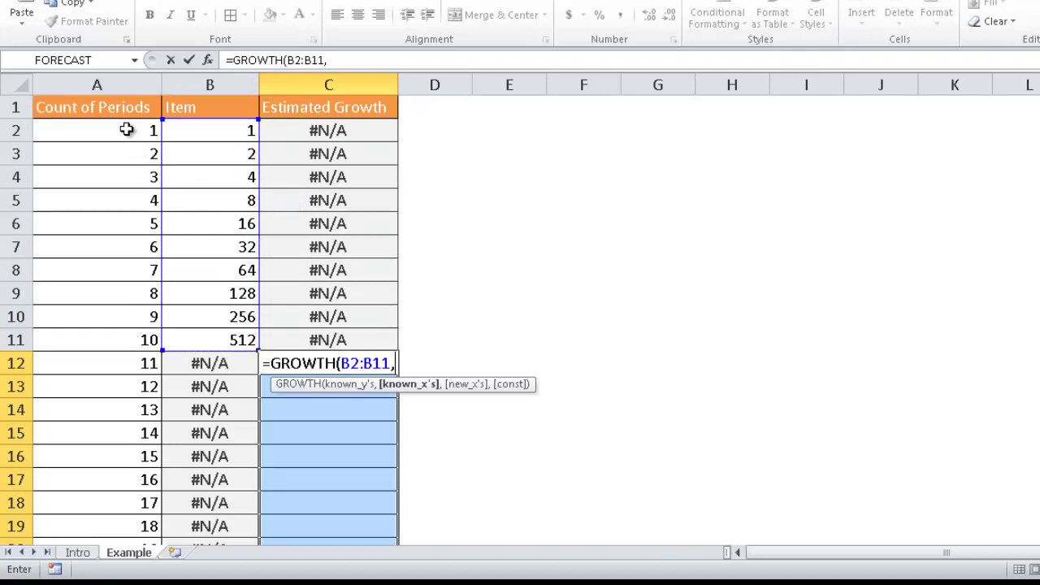
- Complete the GROWTH formula with A2:A11 as known x's and A12:A31 as new x's, and enter it as an array formula
left_click_drag(126, 130, 118, 330)
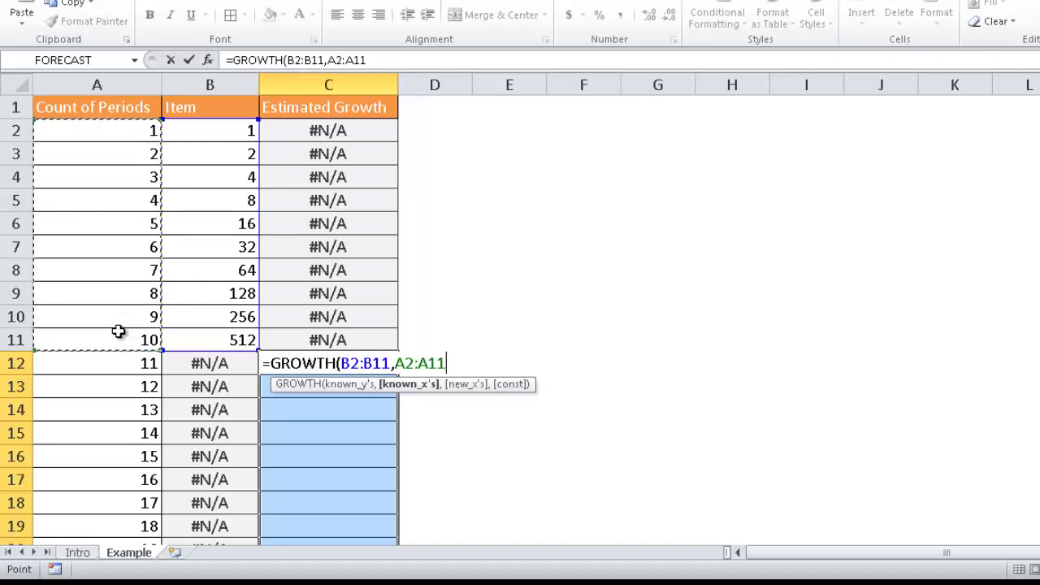
type(",")
left_click(126, 365)
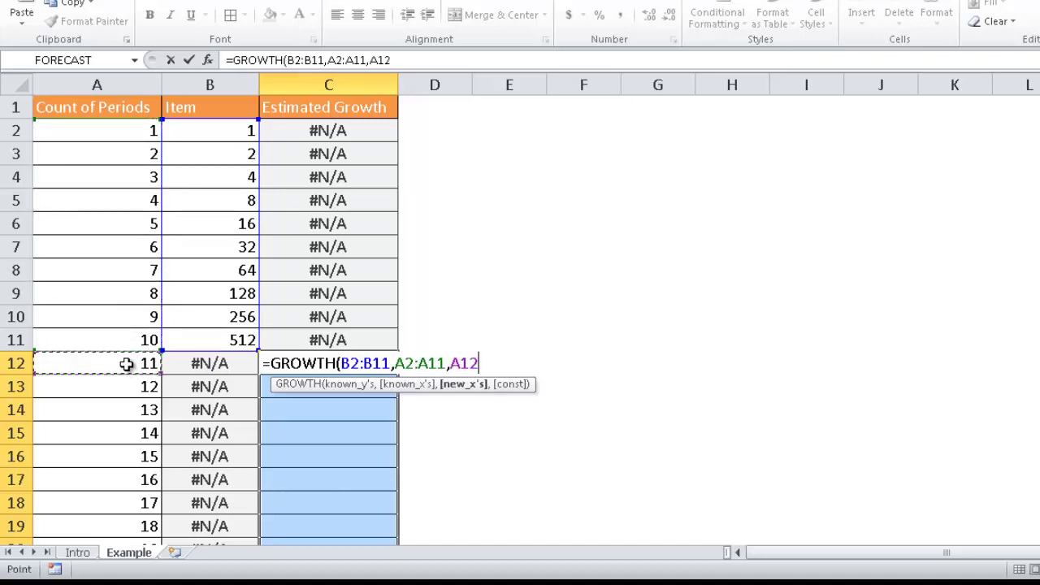
left_click_drag(126, 364, 122, 502)
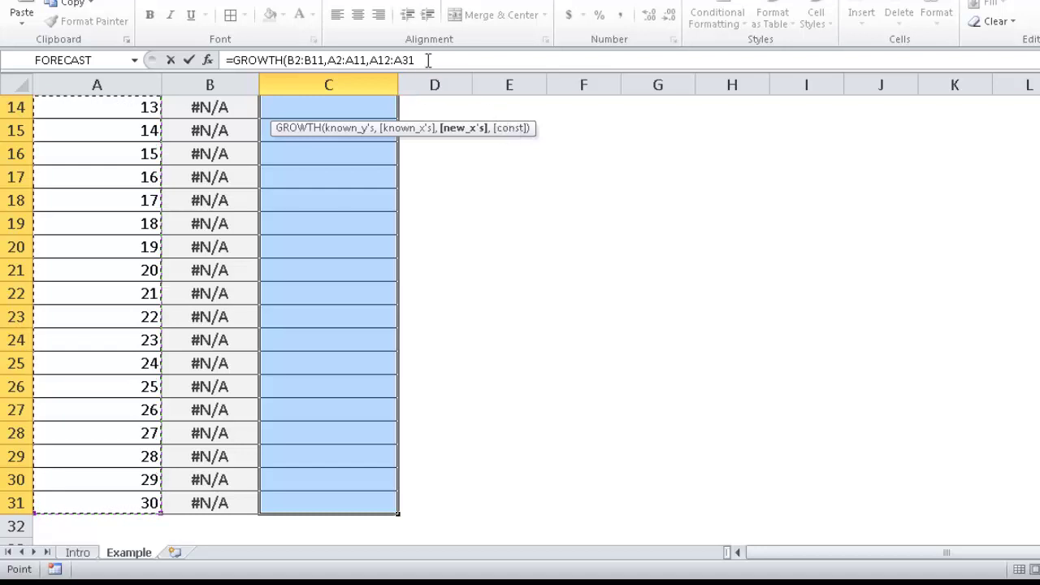
scroll(521, 326, "up", 5)
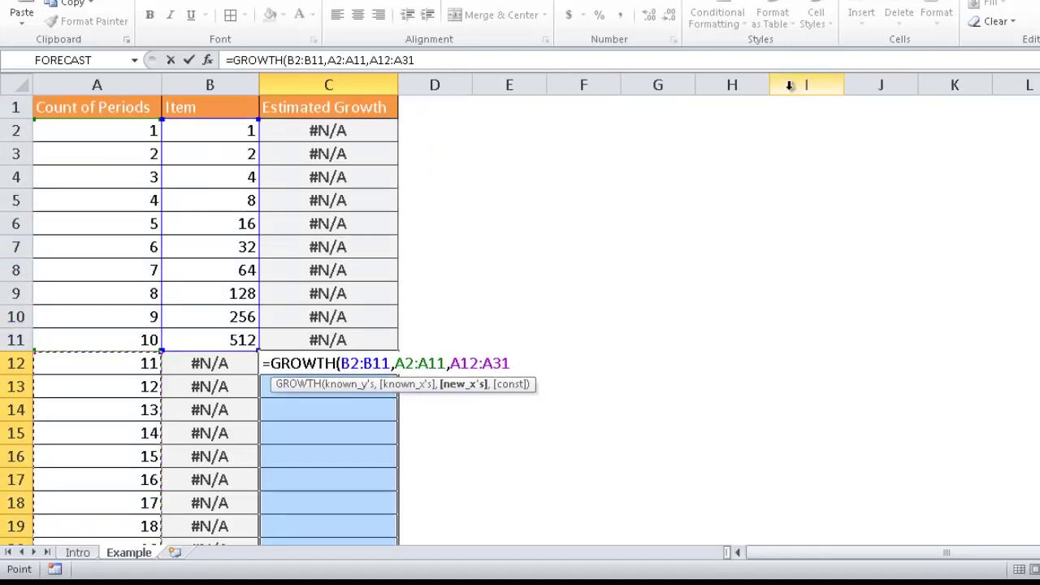
key("ctrl+shift+Return")
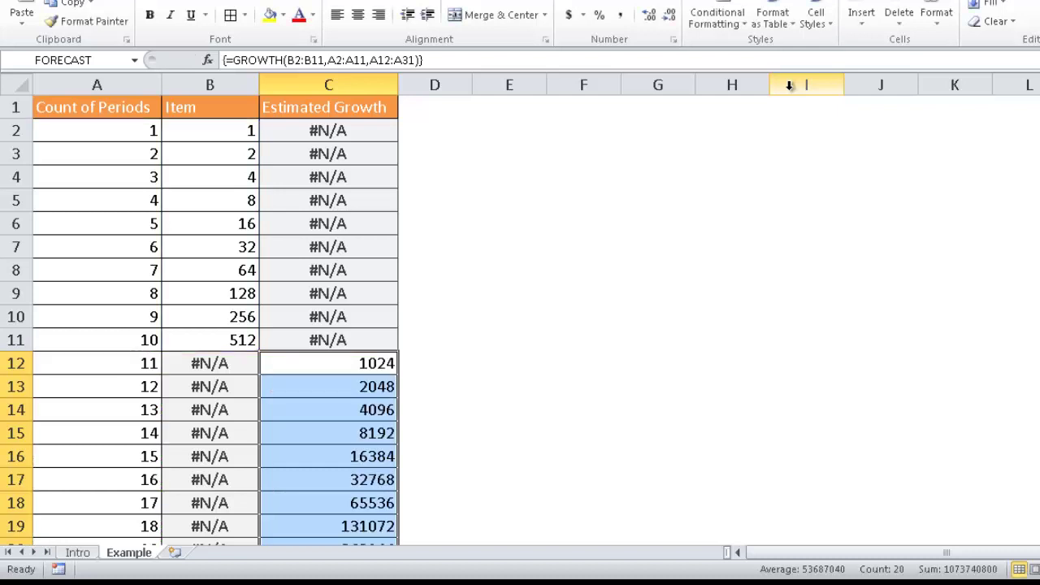
- Review the array formula in C12 and the estimated growth values through period 30
left_click(321, 361)
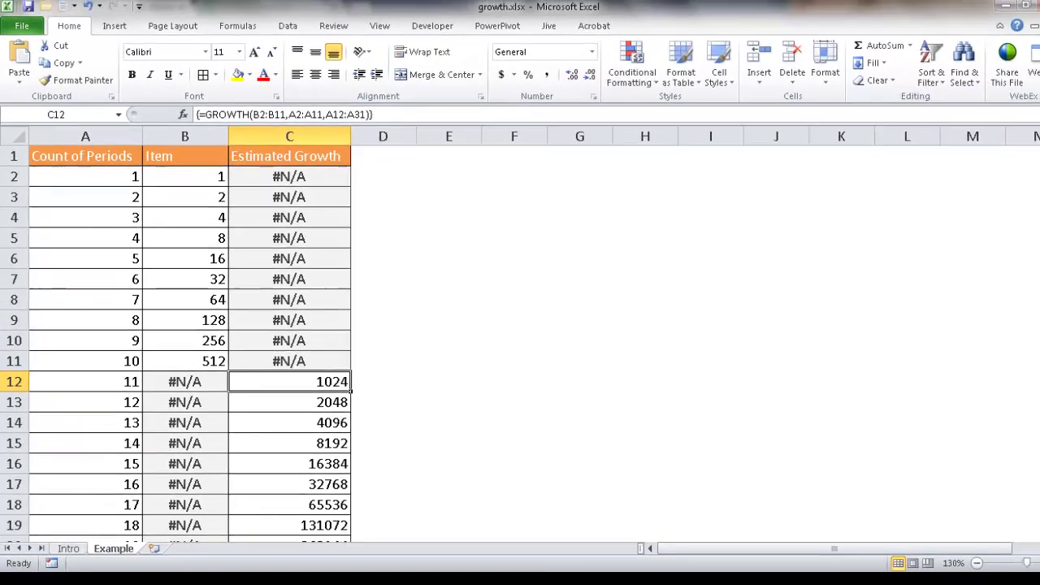
left_click_drag(1030, 293, 1029, 475)
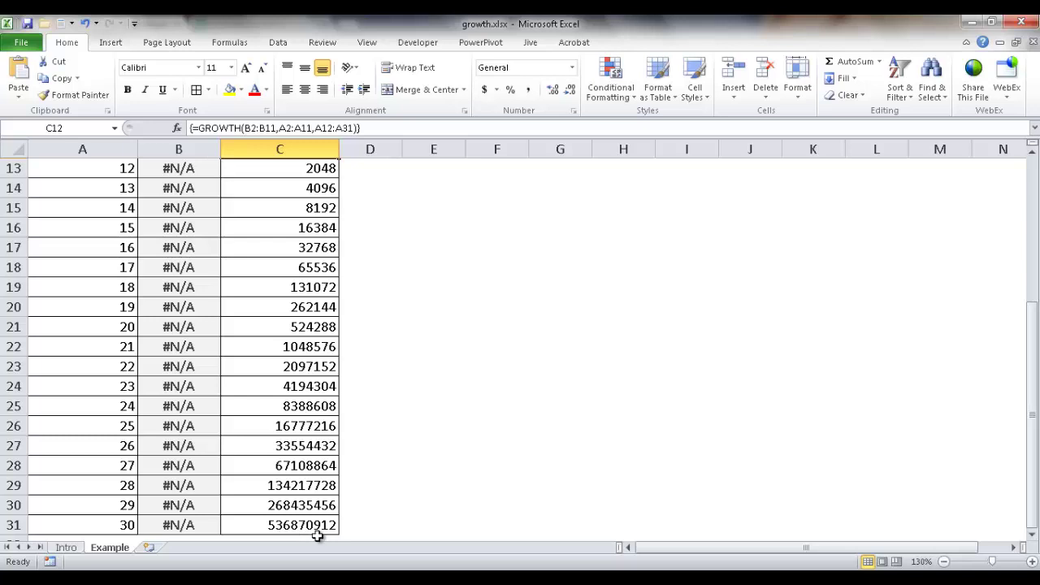
left_click_drag(1031, 434, 987, 190)
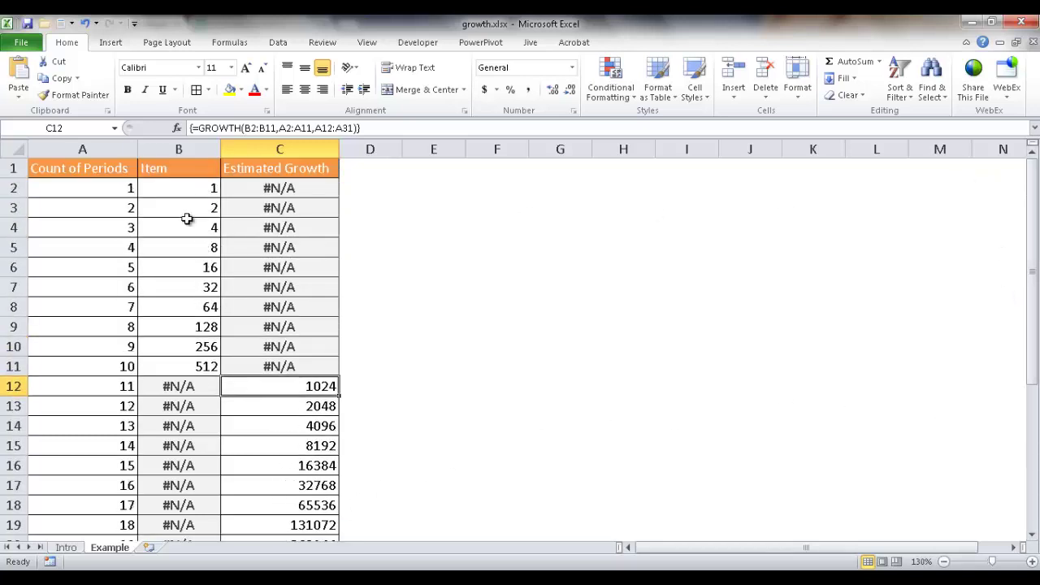
- Insert a 2-D line chart with markers from the whole table A1:C31 and place it beside the data
left_click(90, 170)
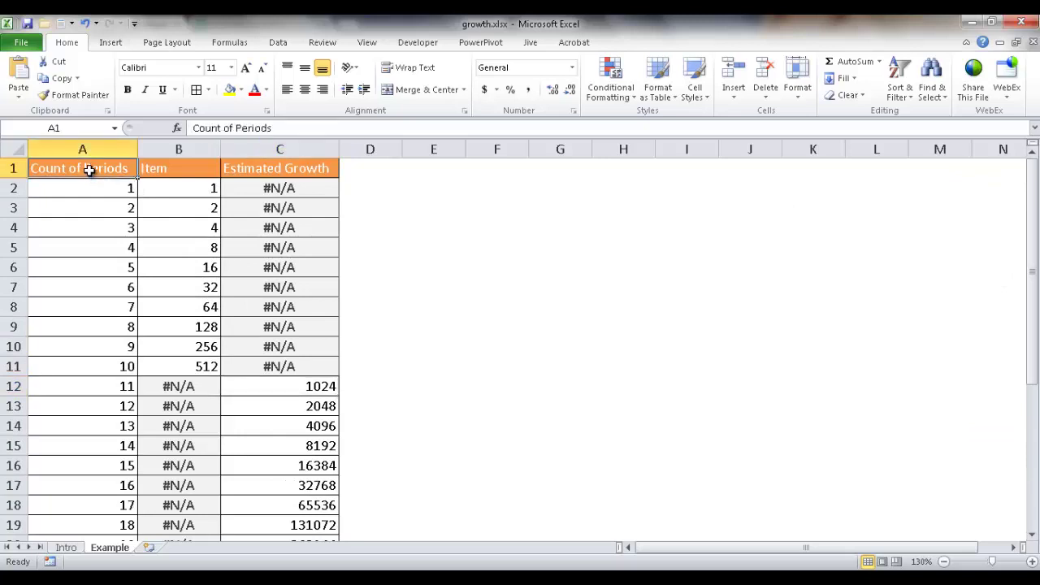
key("ctrl+shift+Right")
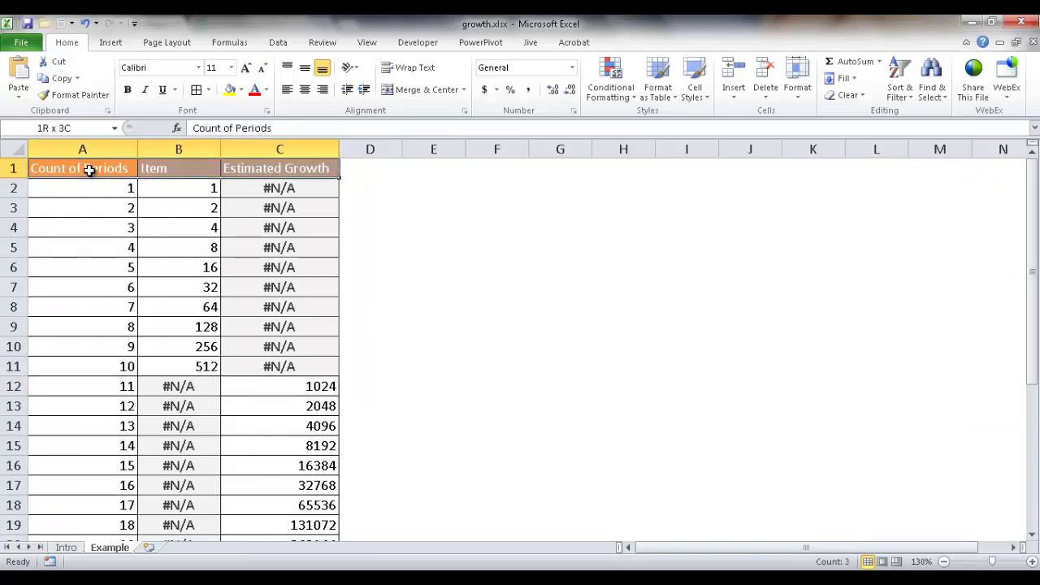
key("ctrl+shift+Down")
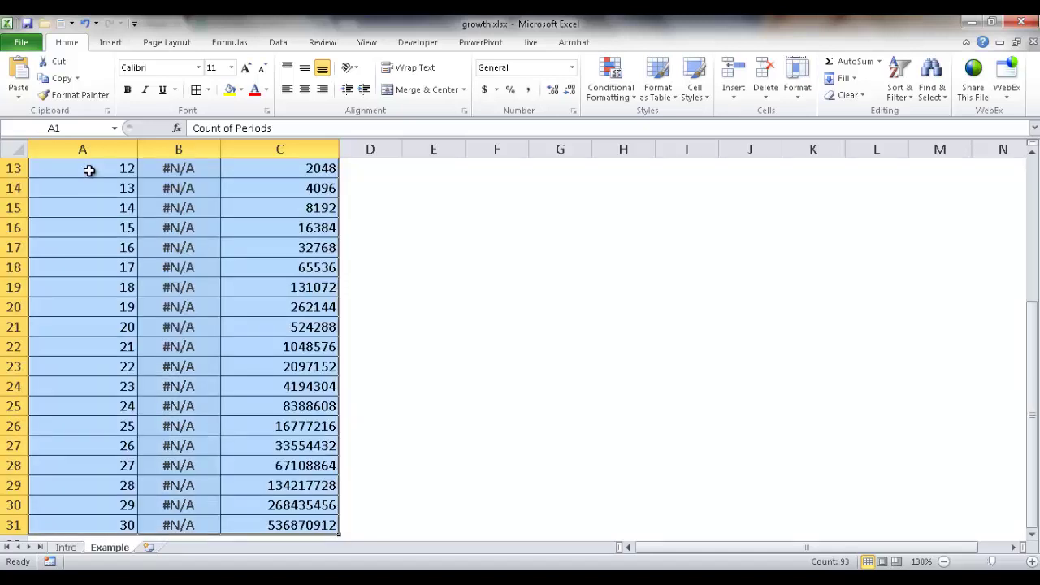
left_click(111, 42)
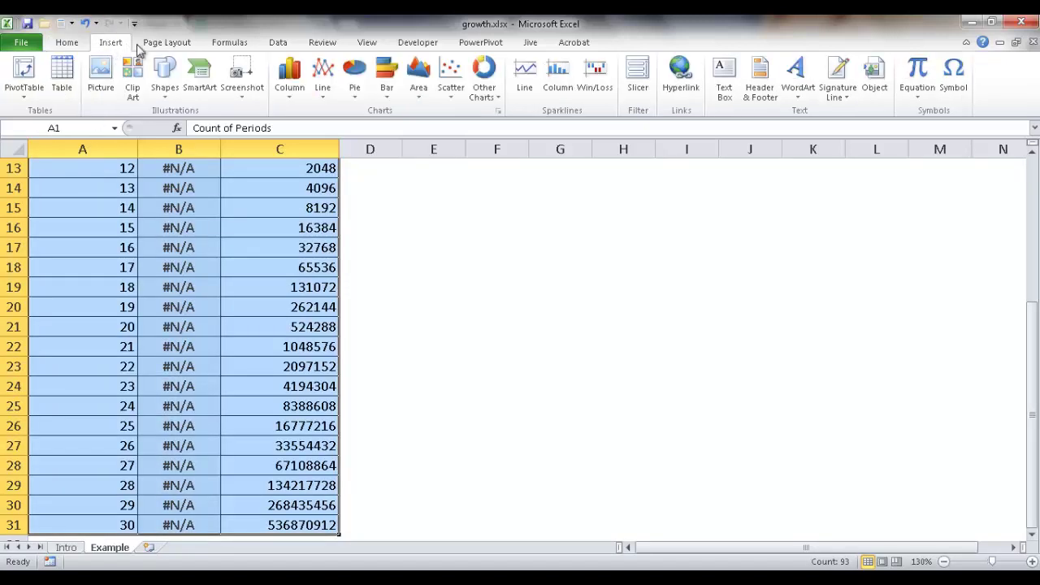
left_click(322, 79)
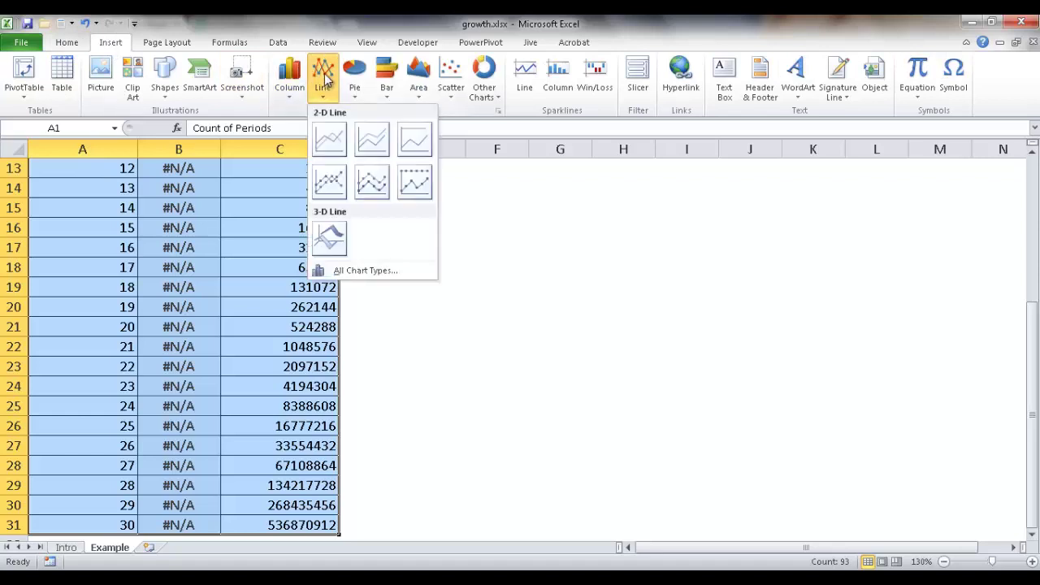
left_click(345, 189)
left_click_drag(534, 215, 646, 197)
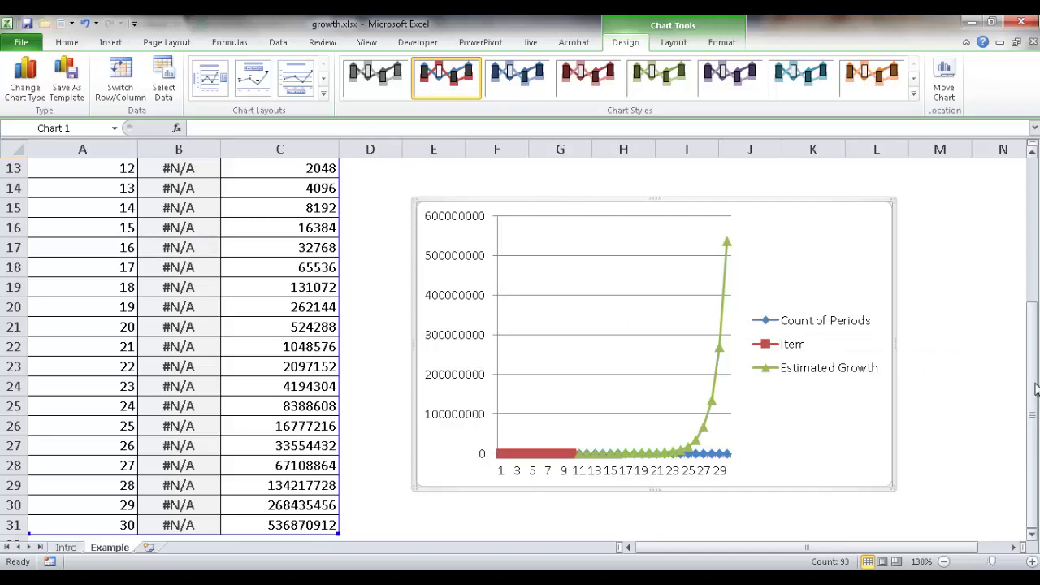
- Remove the Count of Periods series from the line chart, and move and widen the chart beside the table's first rows
left_click(164, 77)
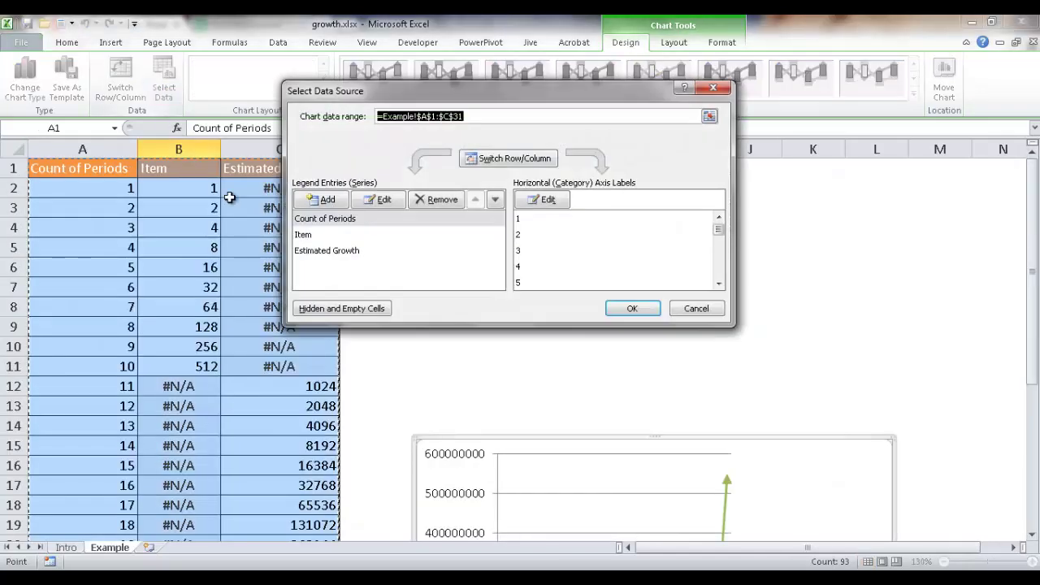
left_click(436, 202)
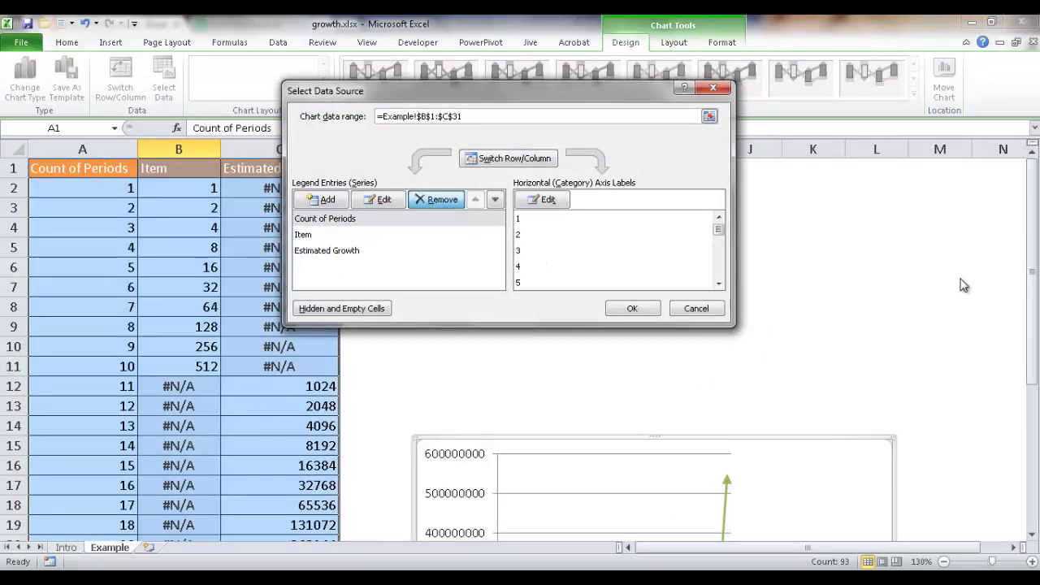
left_click(649, 308)
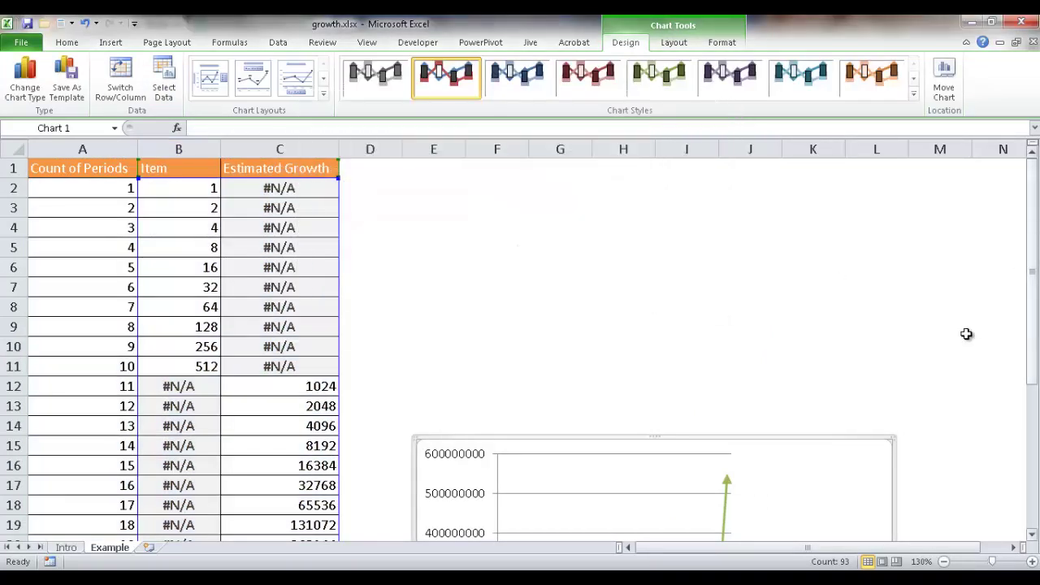
left_click_drag(862, 441, 860, 180)
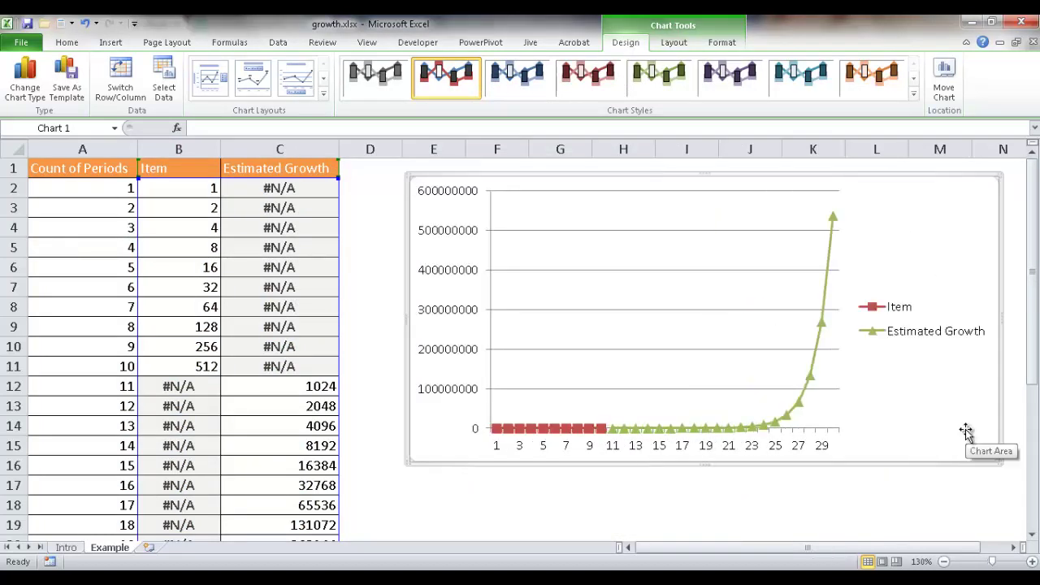
left_click_drag(407, 316, 375, 320)
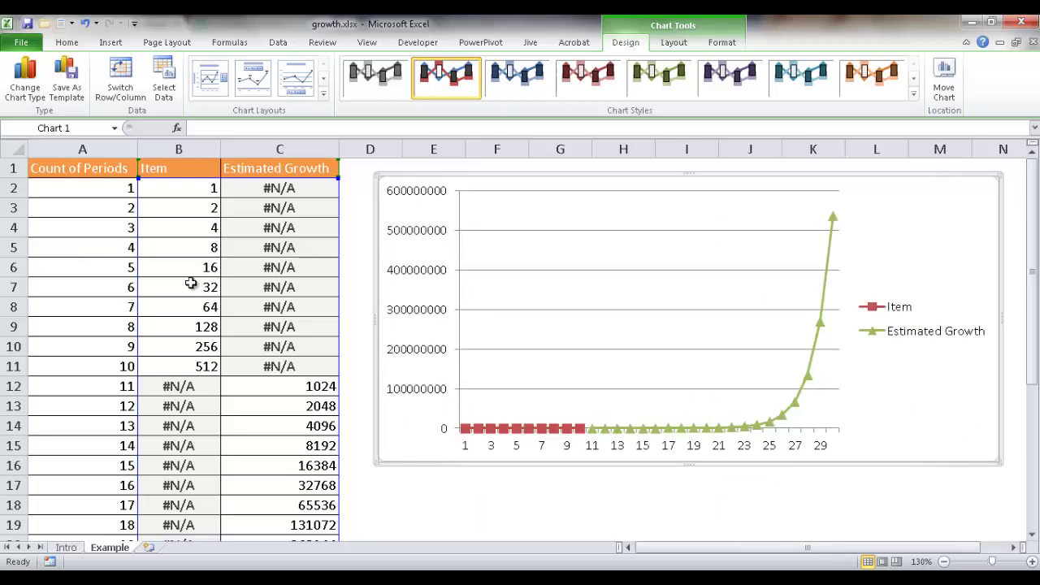